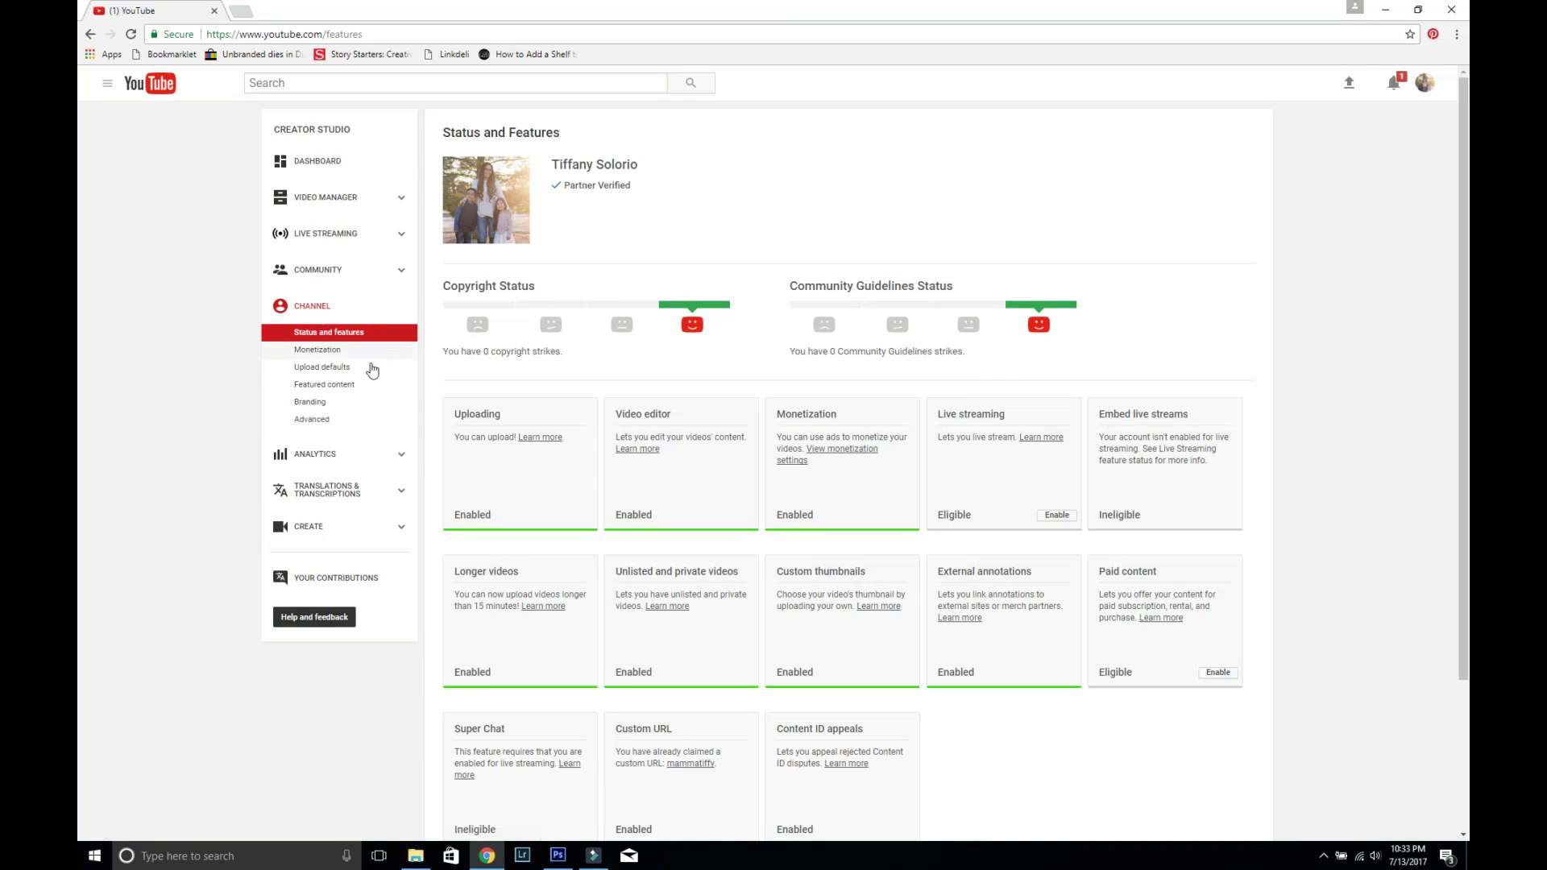
View the channel's Upload defaults with the default description box enlarged to show its social links and disclaimers.
{"action": "left_click", "coordinate": [330, 369]}
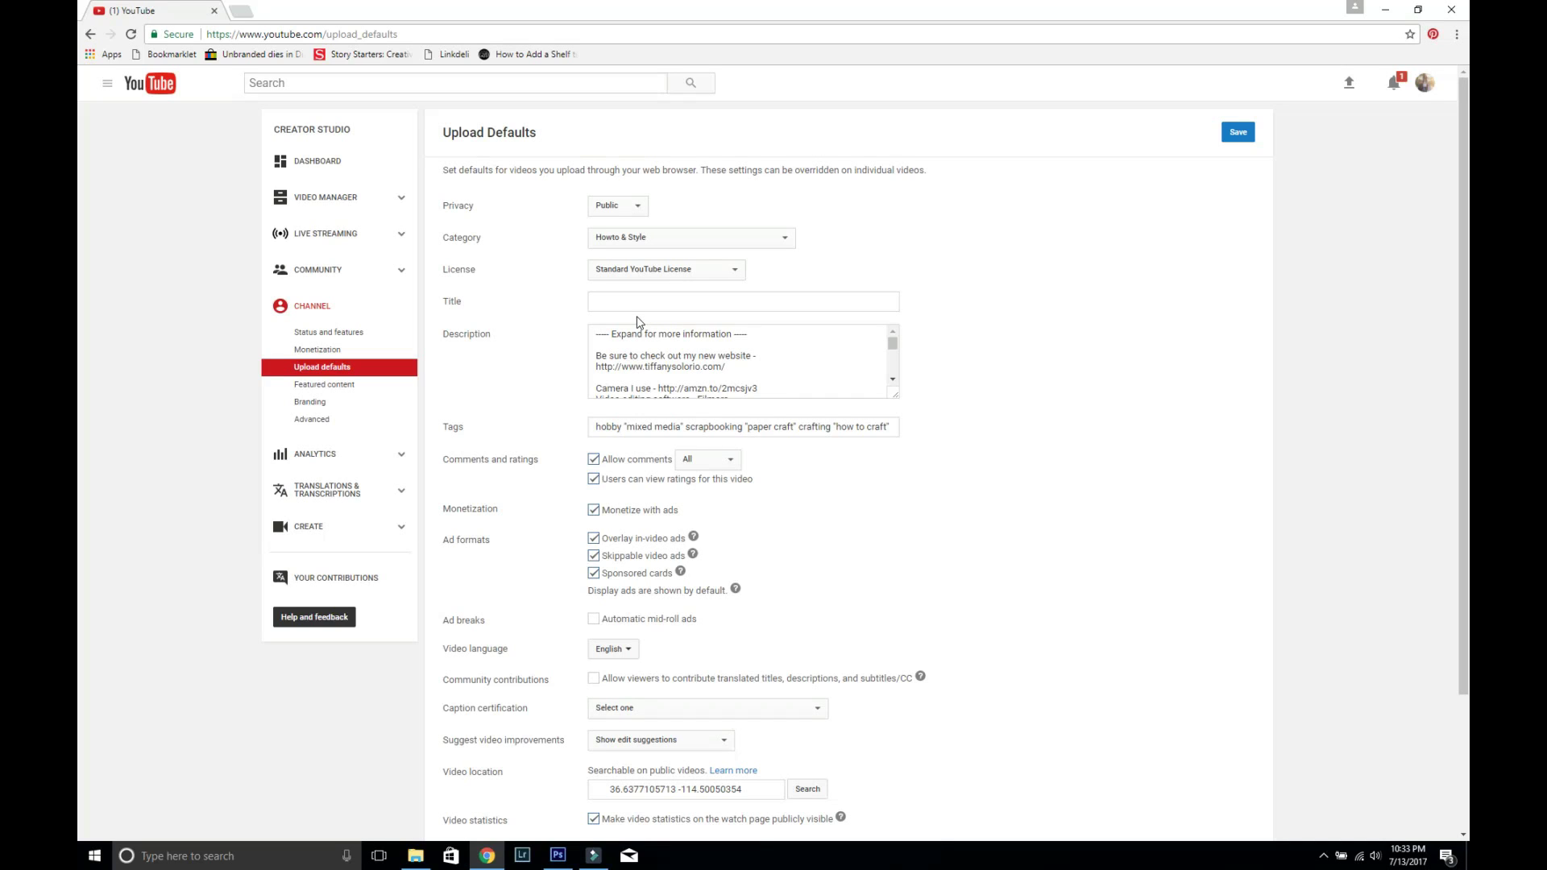
{"action": "left_click_drag", "start_coordinate": [896, 396], "coordinate": [895, 612]}
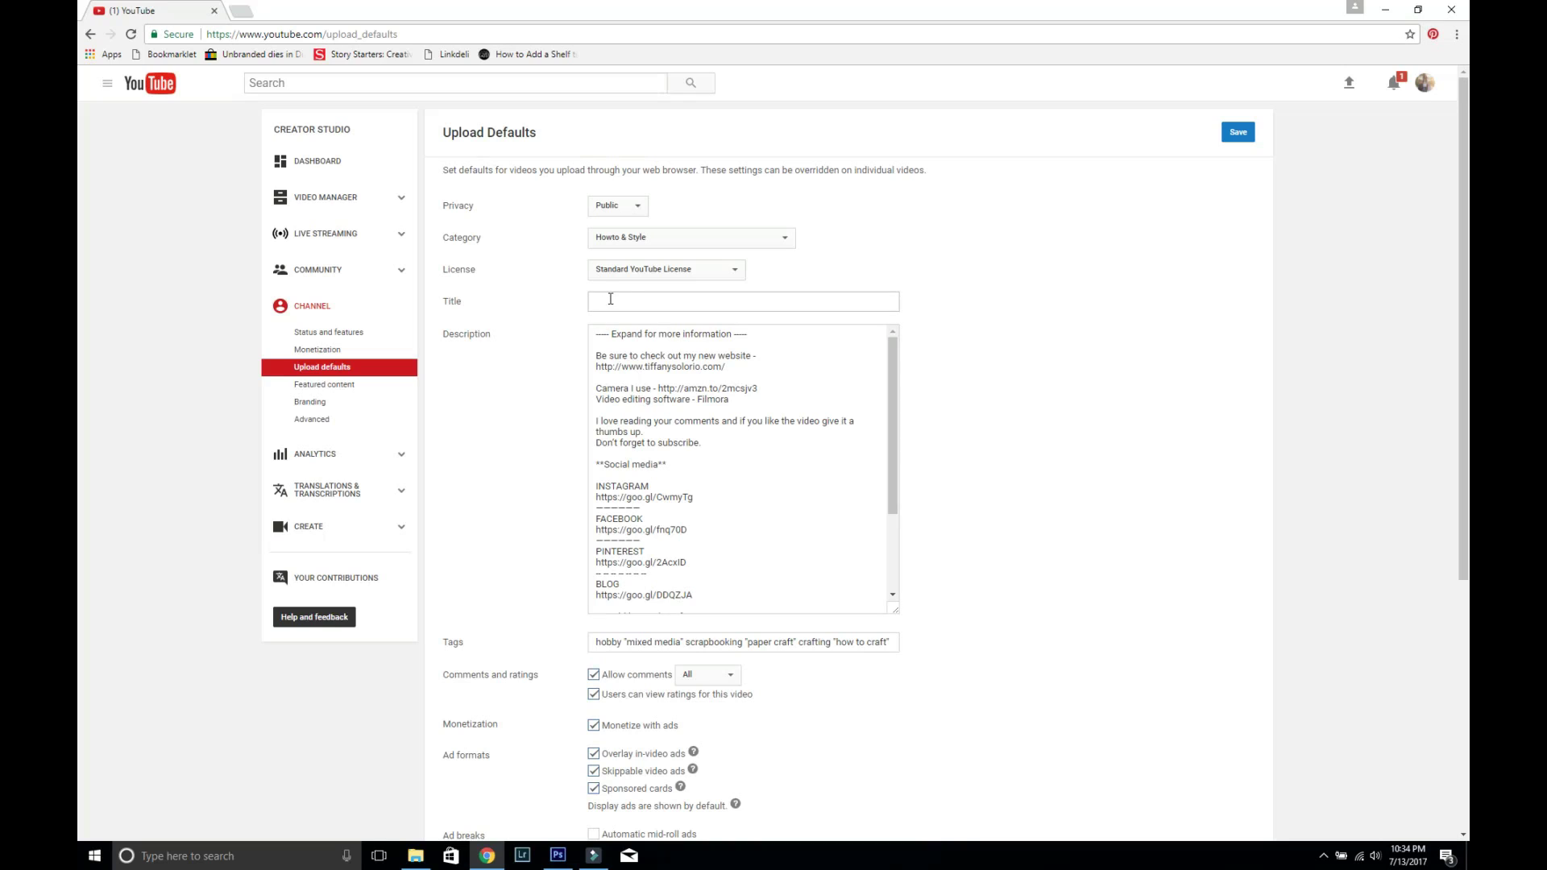
{"action": "left_click", "coordinate": [607, 341]}
{"action": "scroll", "coordinate": [725, 484], "scroll_direction": "down", "scroll_amount": 2}
{"action": "scroll", "coordinate": [725, 484], "scroll_direction": "down", "scroll_amount": 3}
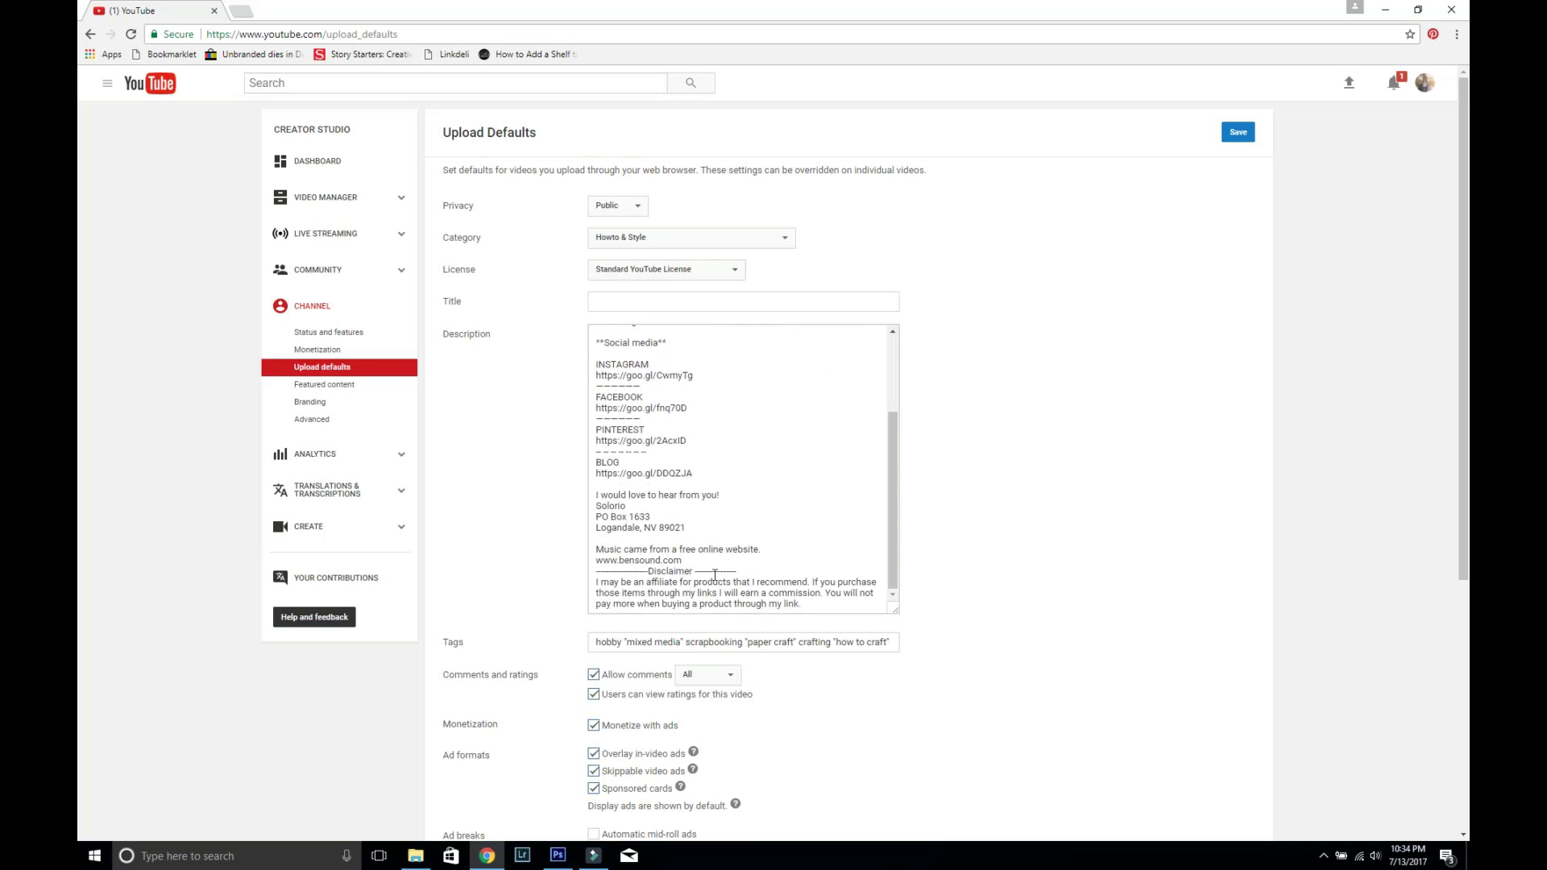
{"action": "scroll", "coordinate": [847, 581], "scroll_direction": "up", "scroll_amount": 5}
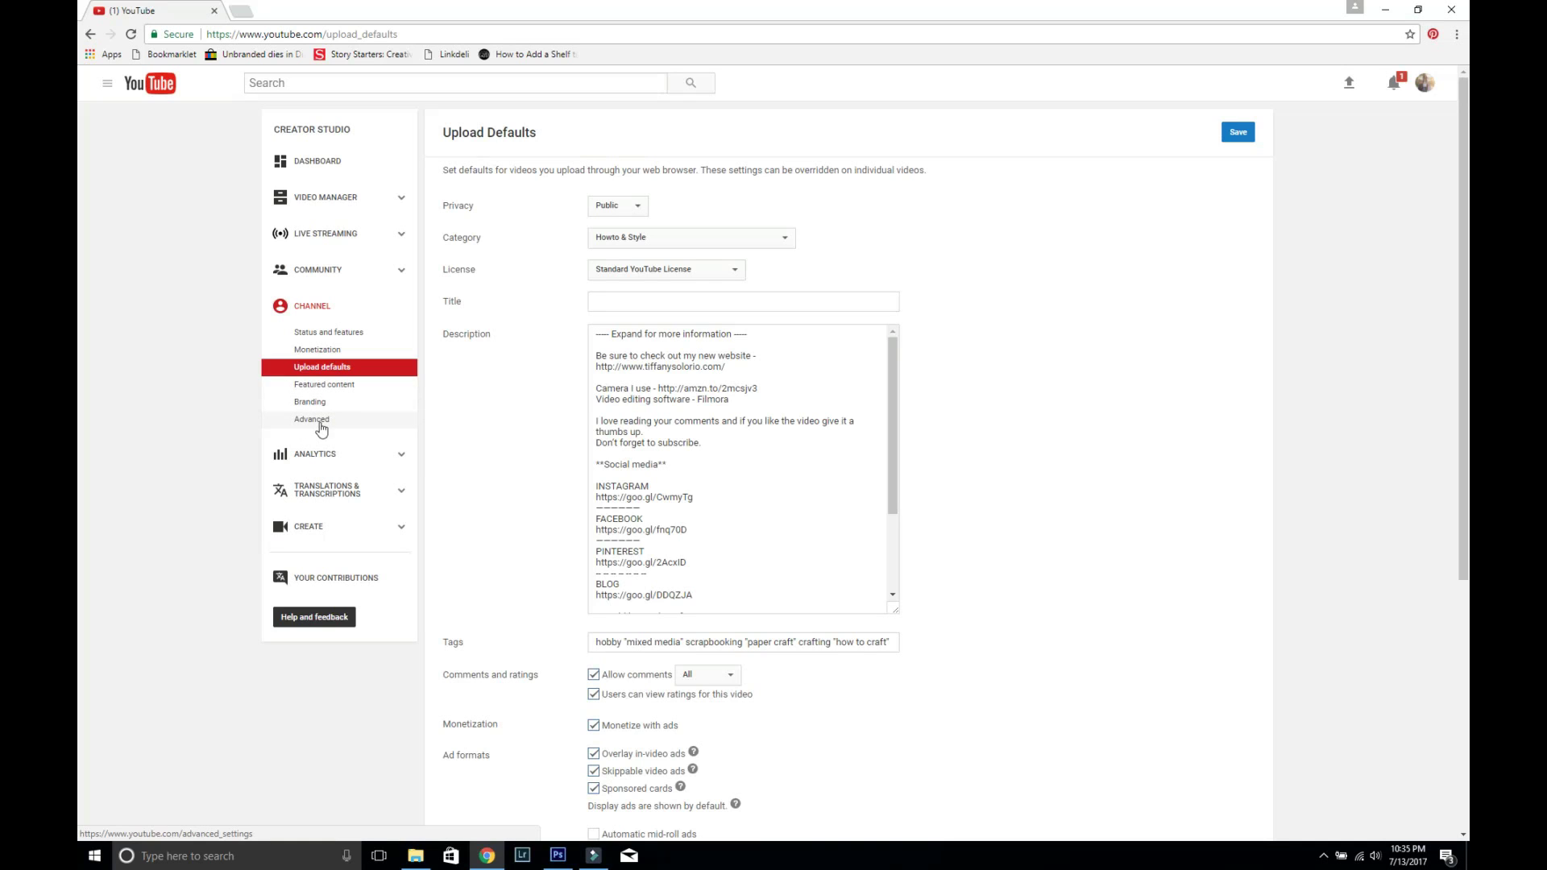
View the channel's Advanced settings listing keywords like "mixed media ideas" and "art inspiration".
{"action": "left_click", "coordinate": [314, 419]}
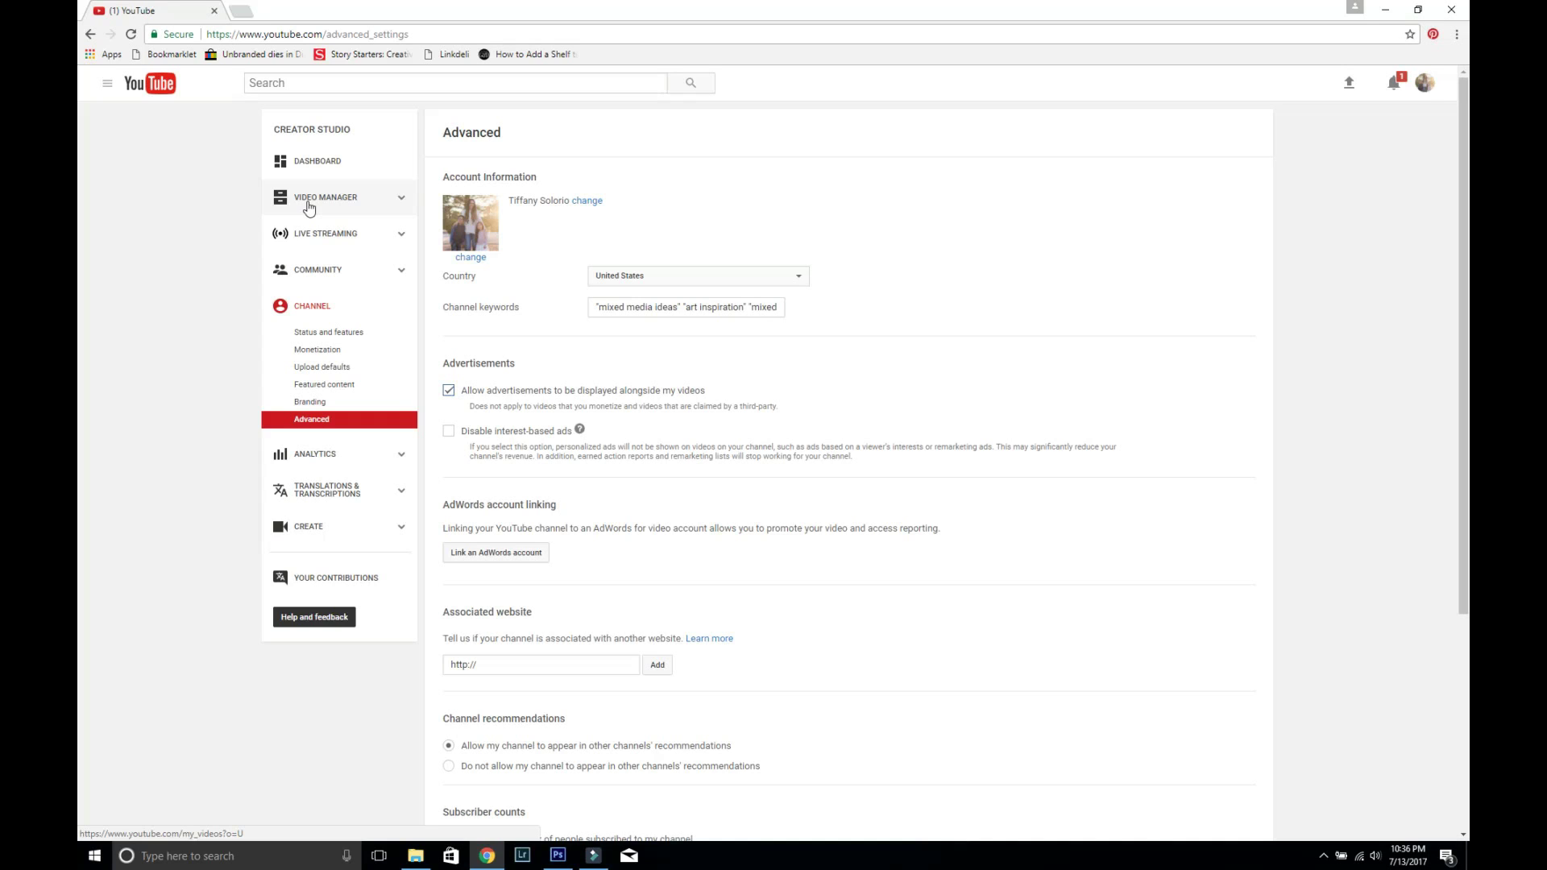
From the Video Manager's uploads list, edit the "Tim holtz stamp platform in stock" video.
{"action": "left_click", "coordinate": [308, 207]}
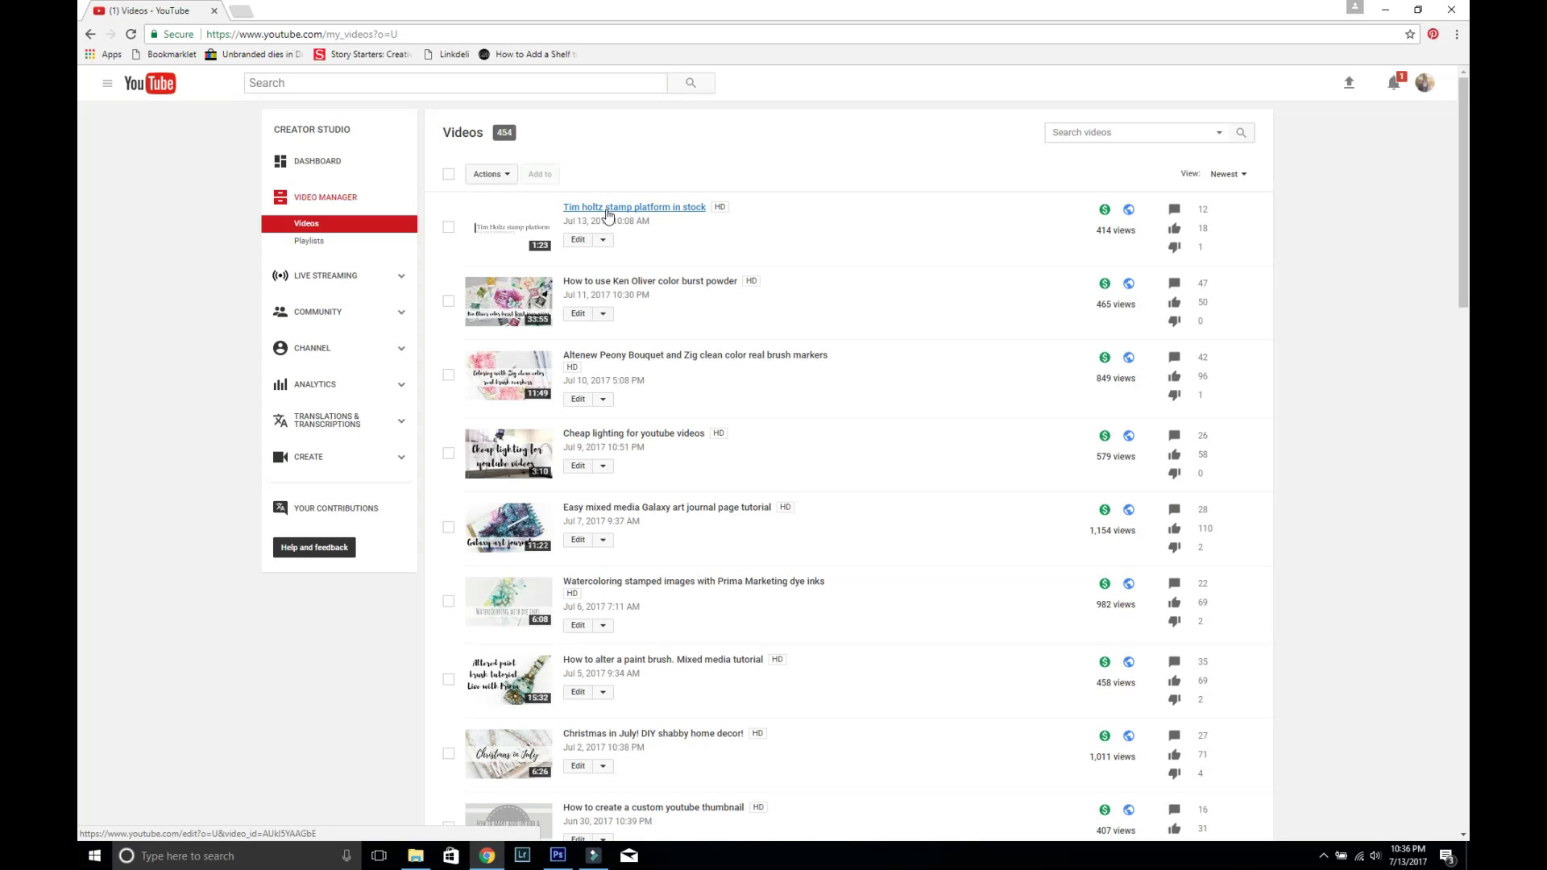
{"action": "left_click", "coordinate": [578, 240]}
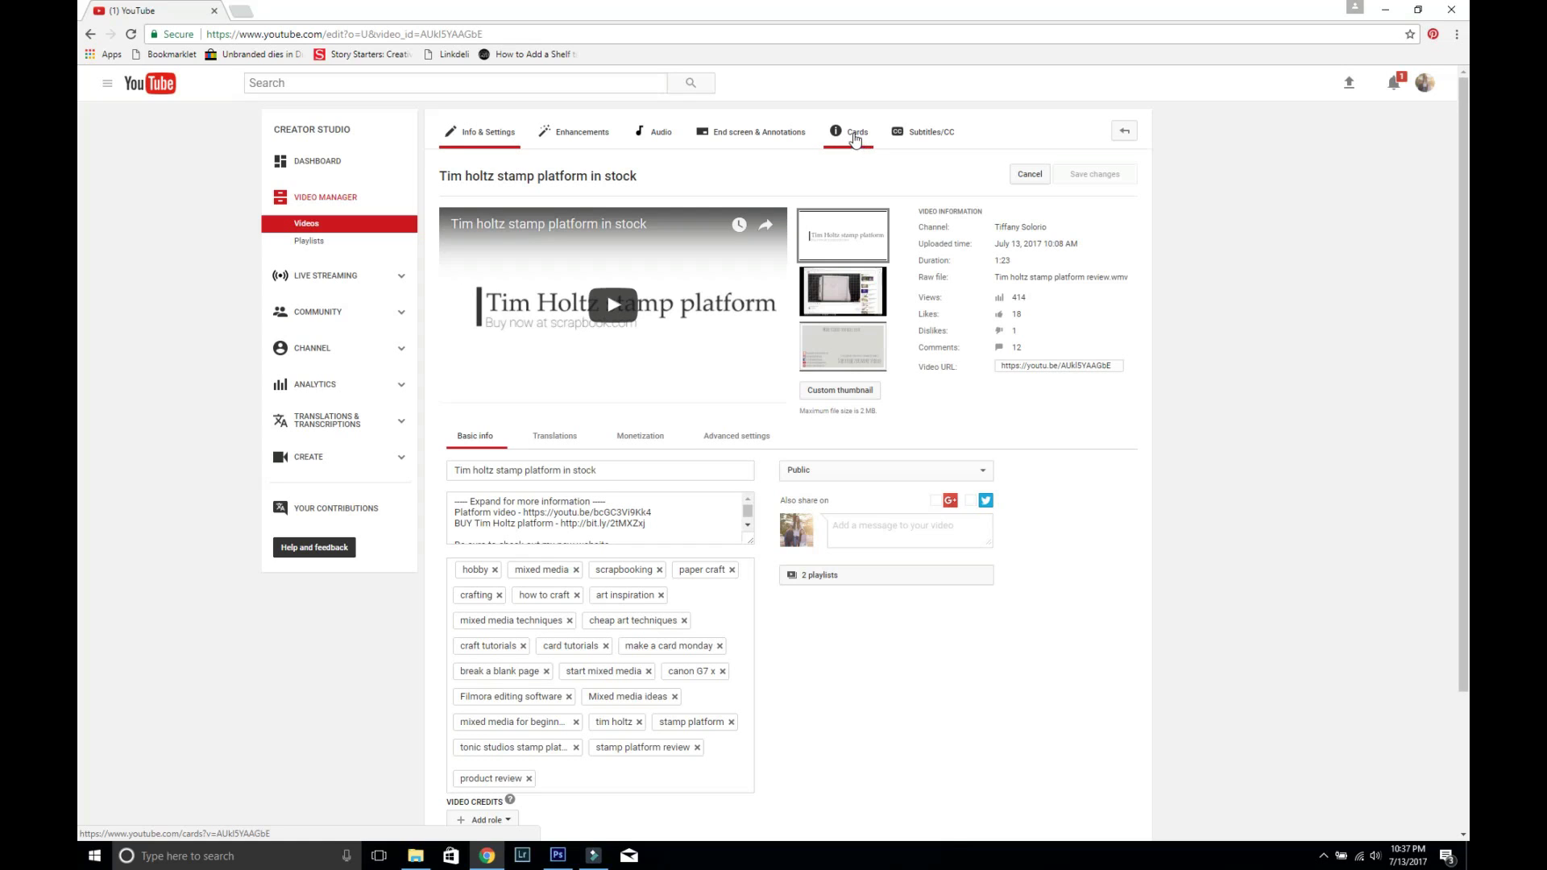
Show the video's Cards timeline at 0:26 with the Add card type list expanded.
{"action": "left_click", "coordinate": [854, 134]}
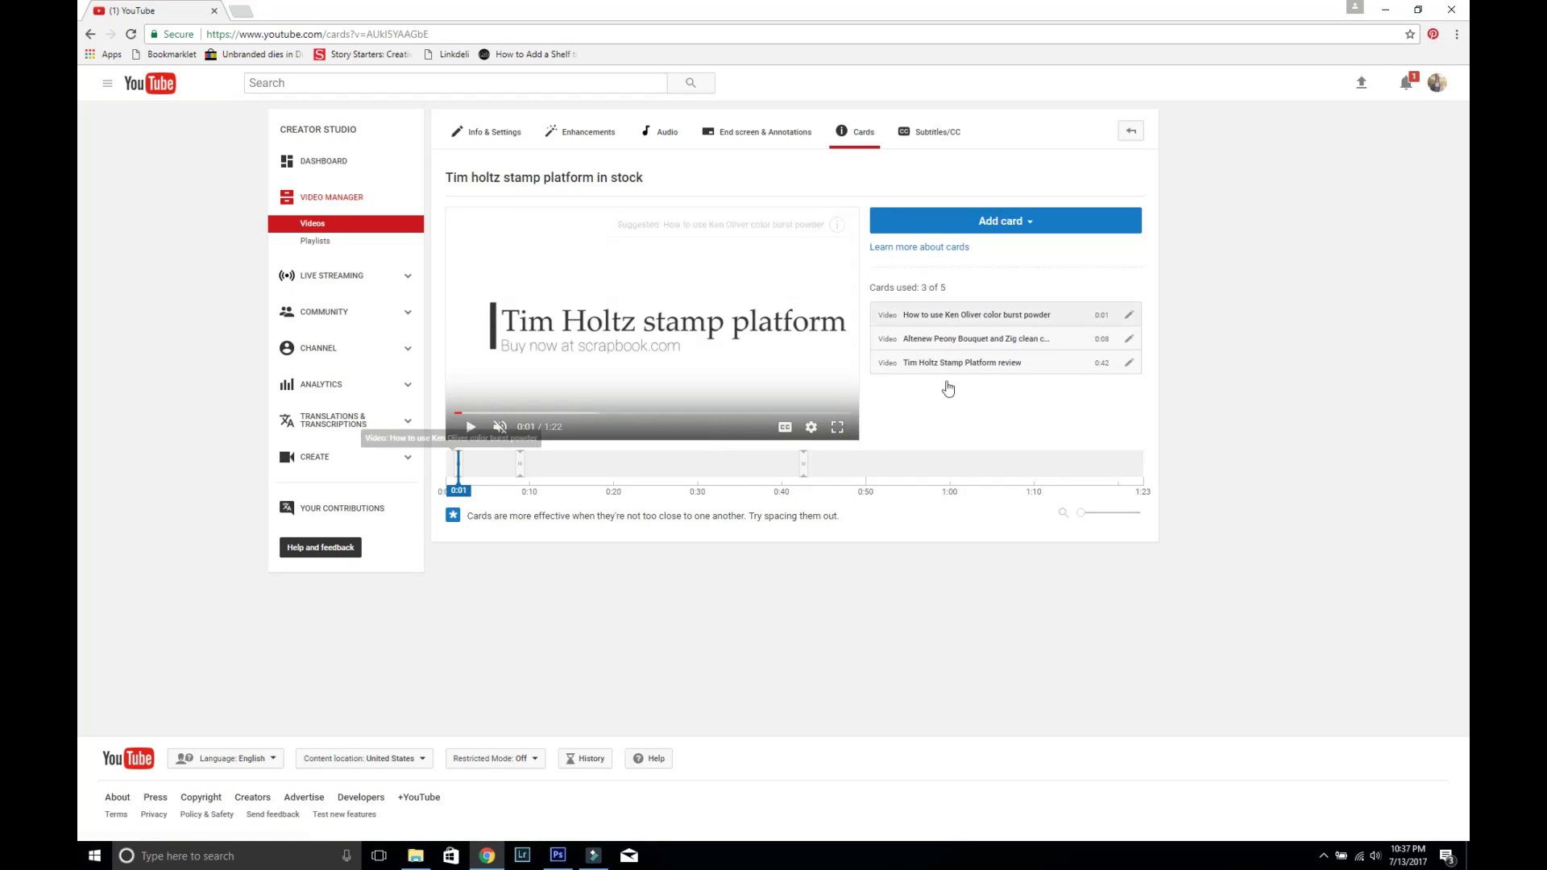
{"action": "left_click_drag", "start_coordinate": [458, 490], "coordinate": [668, 489]}
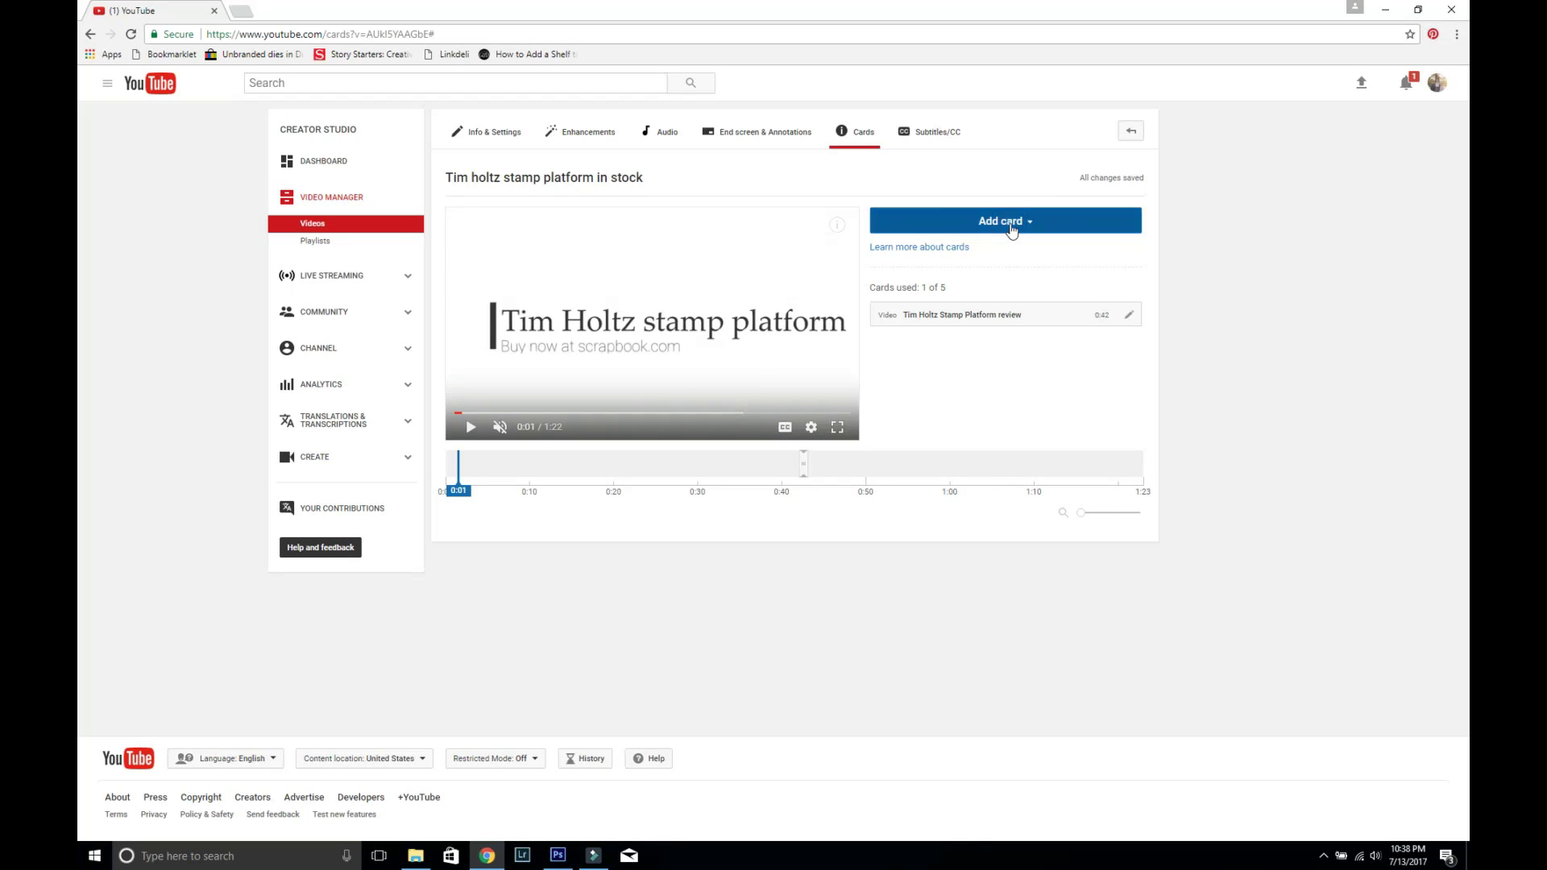
{"action": "left_click", "coordinate": [1011, 228]}
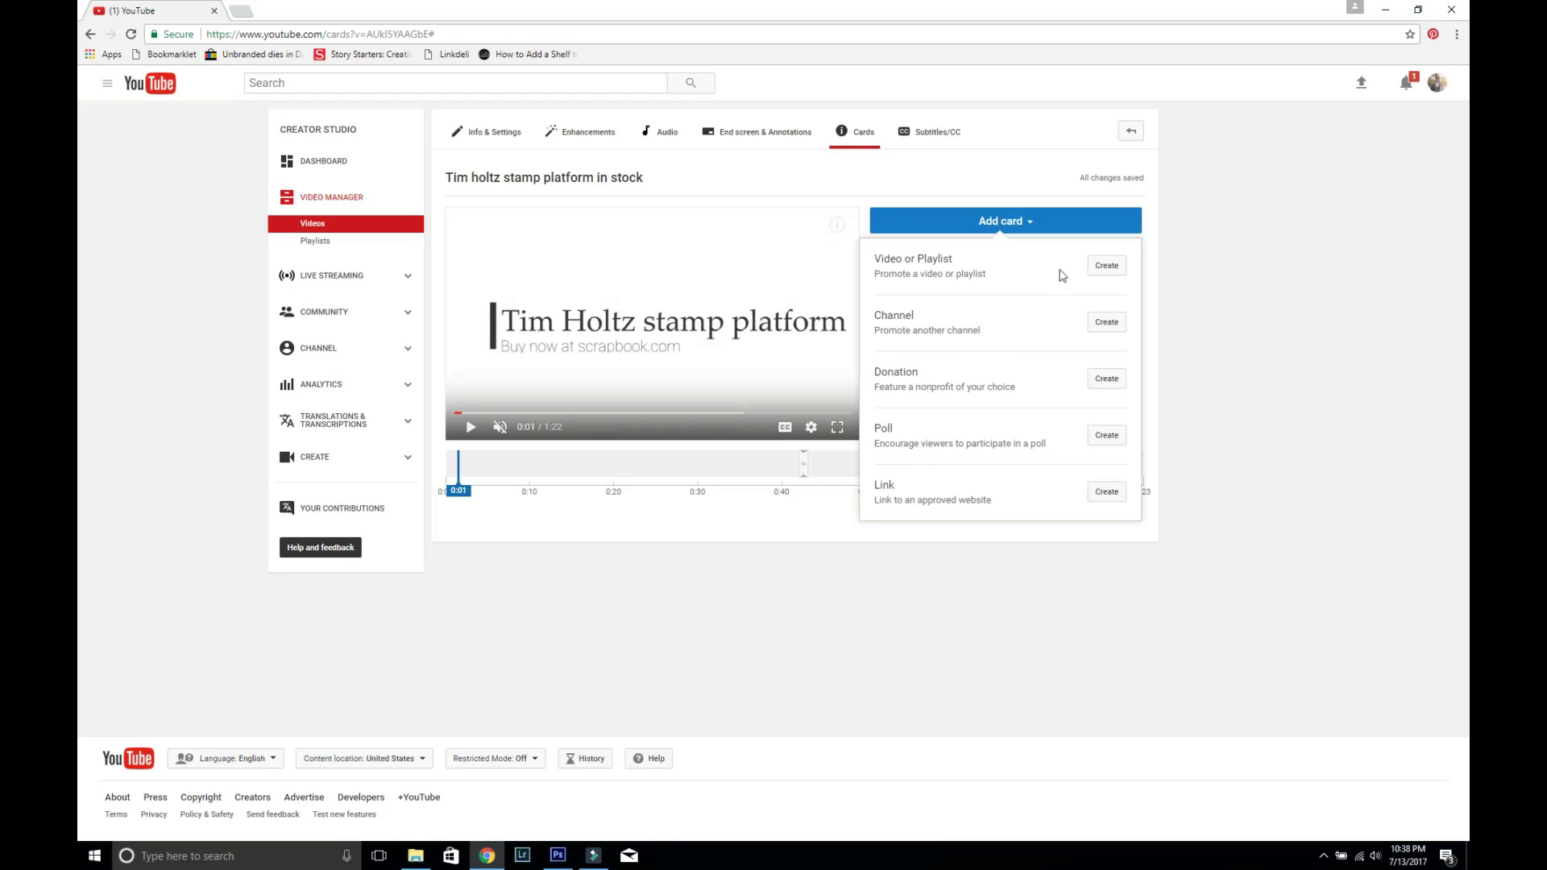
Start creating a Video or Playlist card suggesting another of the channel's uploads.
{"action": "left_click", "coordinate": [1106, 265]}
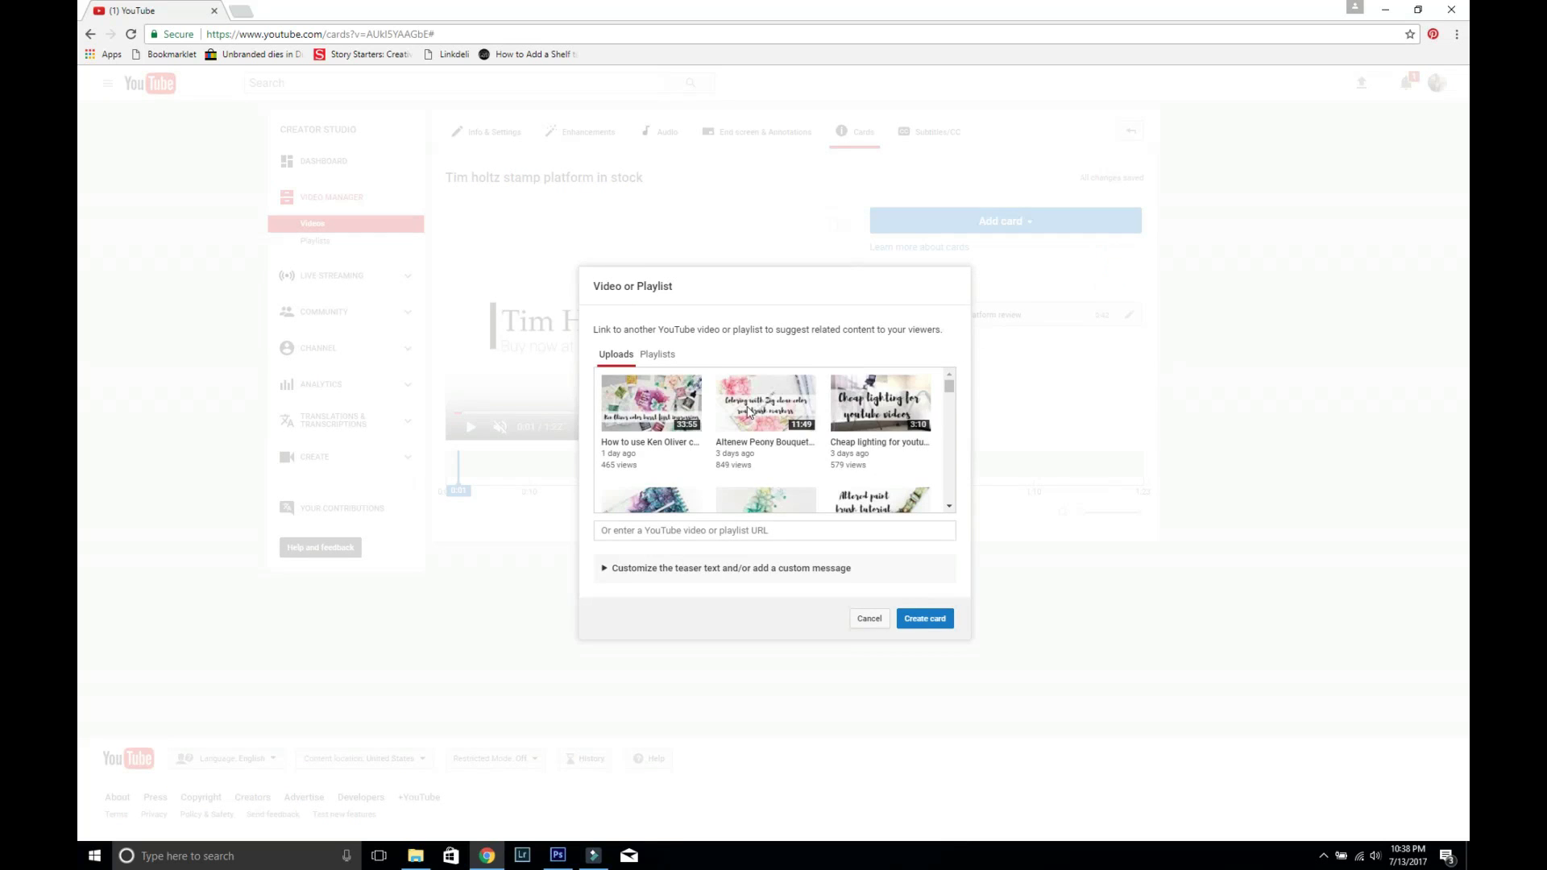
{"action": "scroll", "coordinate": [840, 427], "scroll_direction": "down", "scroll_amount": 2}
{"action": "scroll", "coordinate": [840, 425], "scroll_direction": "down", "scroll_amount": 2}
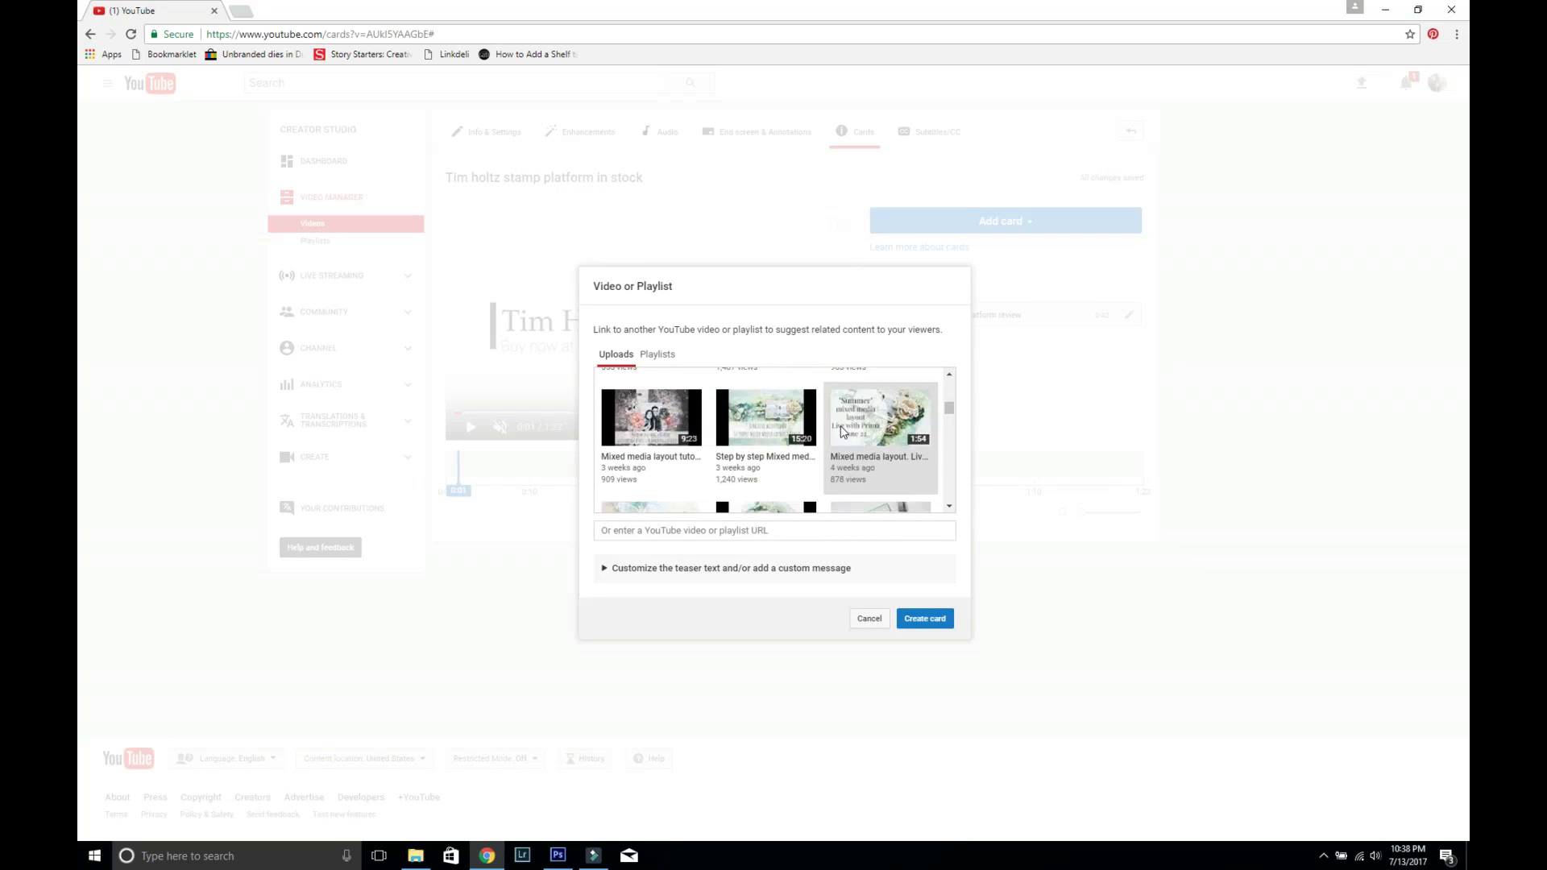
{"action": "scroll", "coordinate": [842, 432], "scroll_direction": "down", "scroll_amount": 2}
{"action": "scroll", "coordinate": [843, 432], "scroll_direction": "down", "scroll_amount": 2}
{"action": "scroll", "coordinate": [843, 431], "scroll_direction": "down", "scroll_amount": 2}
{"action": "scroll", "coordinate": [843, 432], "scroll_direction": "down", "scroll_amount": 1}
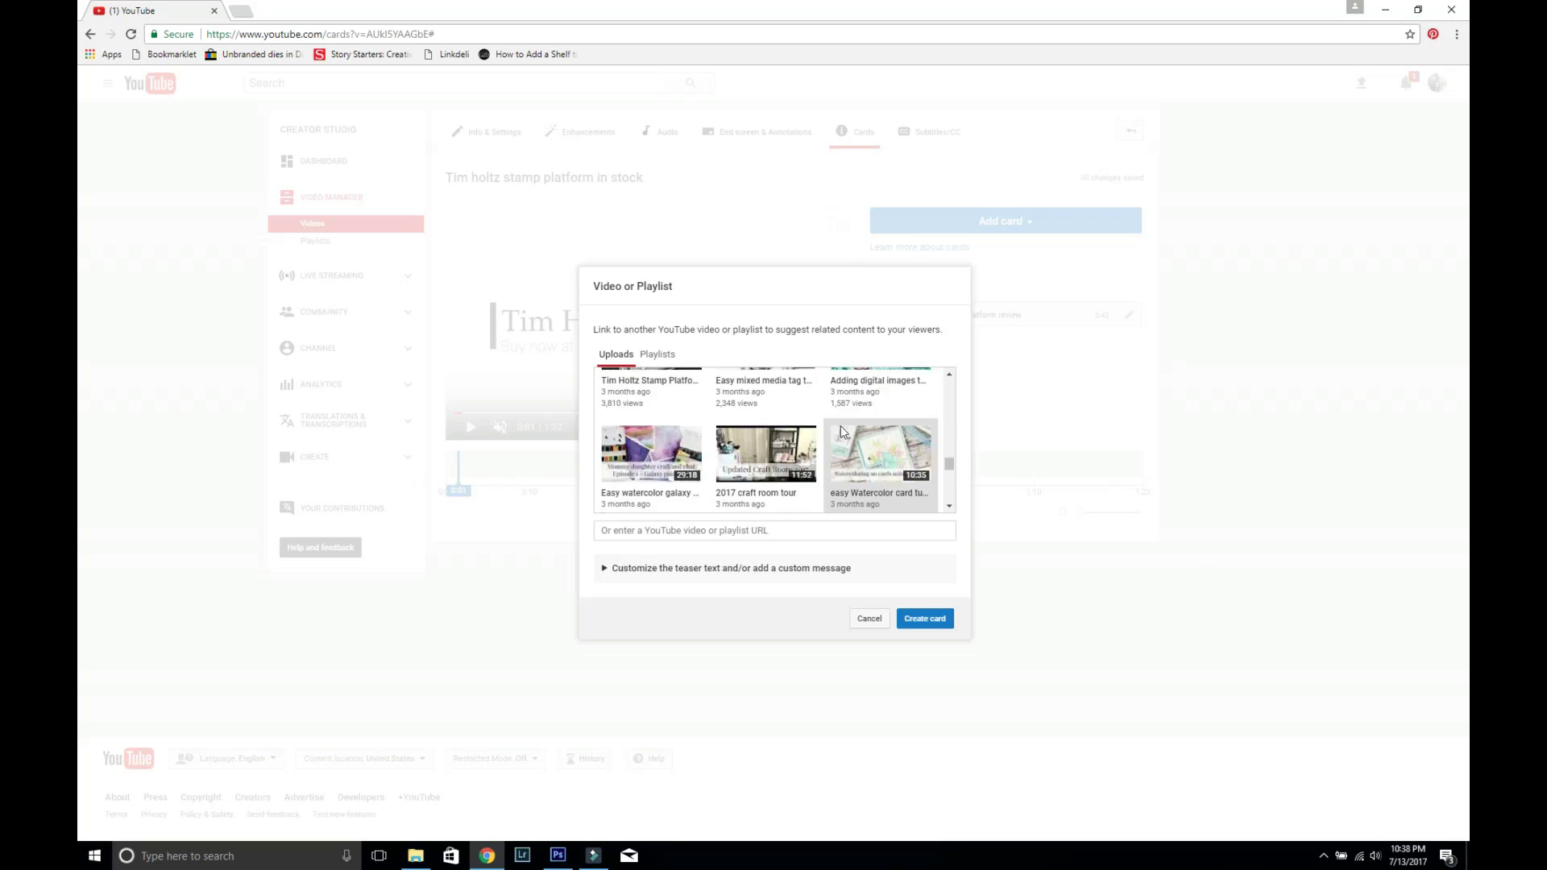
{"action": "scroll", "coordinate": [842, 431], "scroll_direction": "up", "scroll_amount": 2}
{"action": "scroll", "coordinate": [844, 434], "scroll_direction": "up", "scroll_amount": 2}
{"action": "scroll", "coordinate": [846, 437], "scroll_direction": "up", "scroll_amount": 2}
{"action": "scroll", "coordinate": [850, 440], "scroll_direction": "up", "scroll_amount": 2}
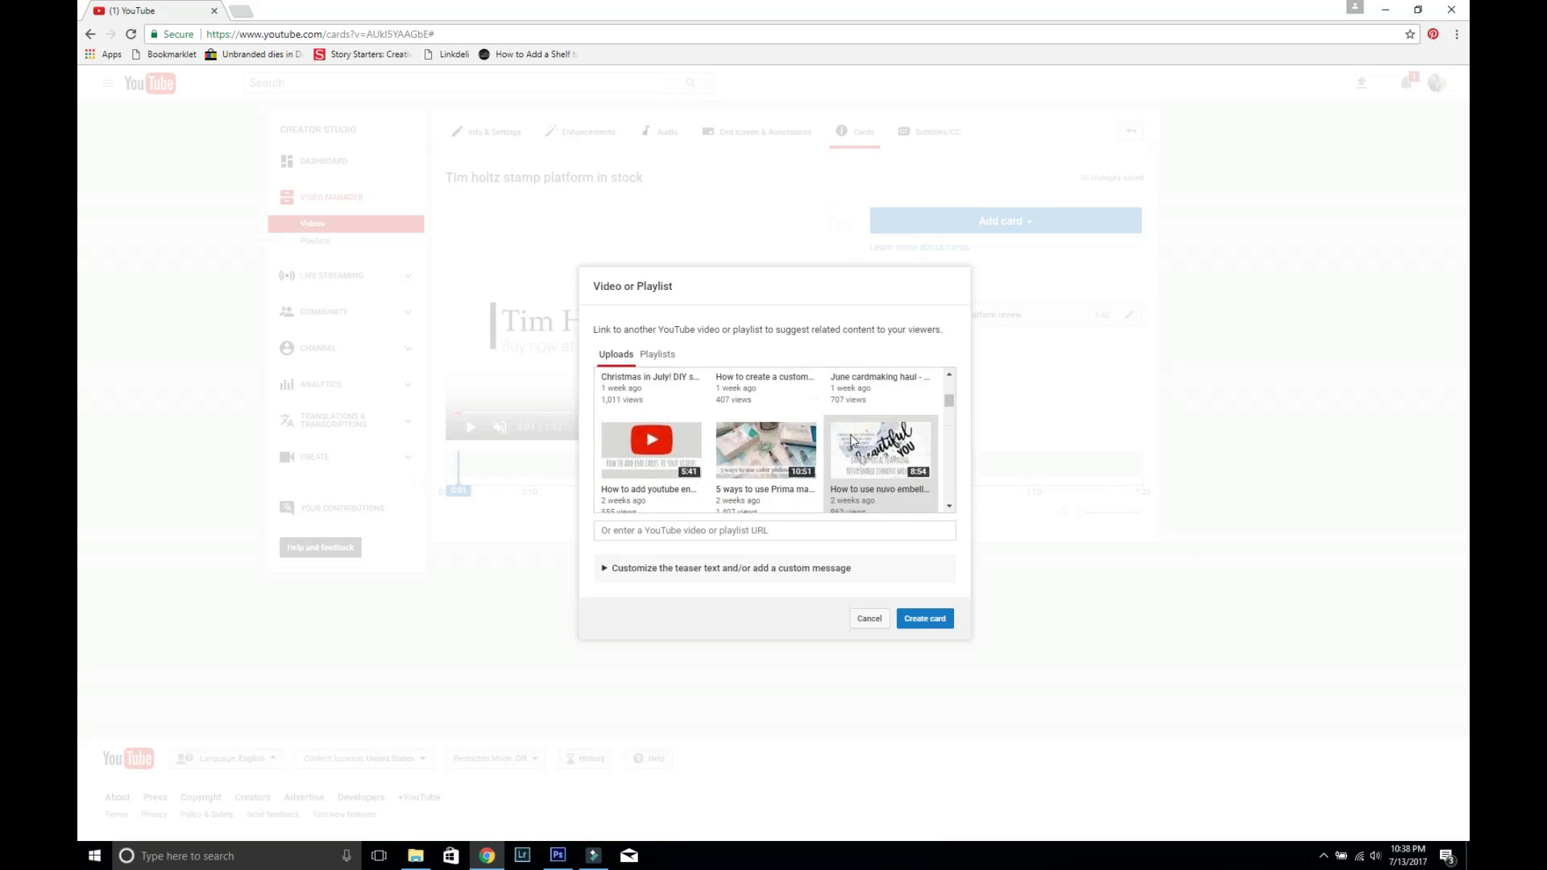
{"action": "scroll", "coordinate": [846, 437], "scroll_direction": "up", "scroll_amount": 2}
{"action": "scroll", "coordinate": [798, 426], "scroll_direction": "up", "scroll_amount": 2}
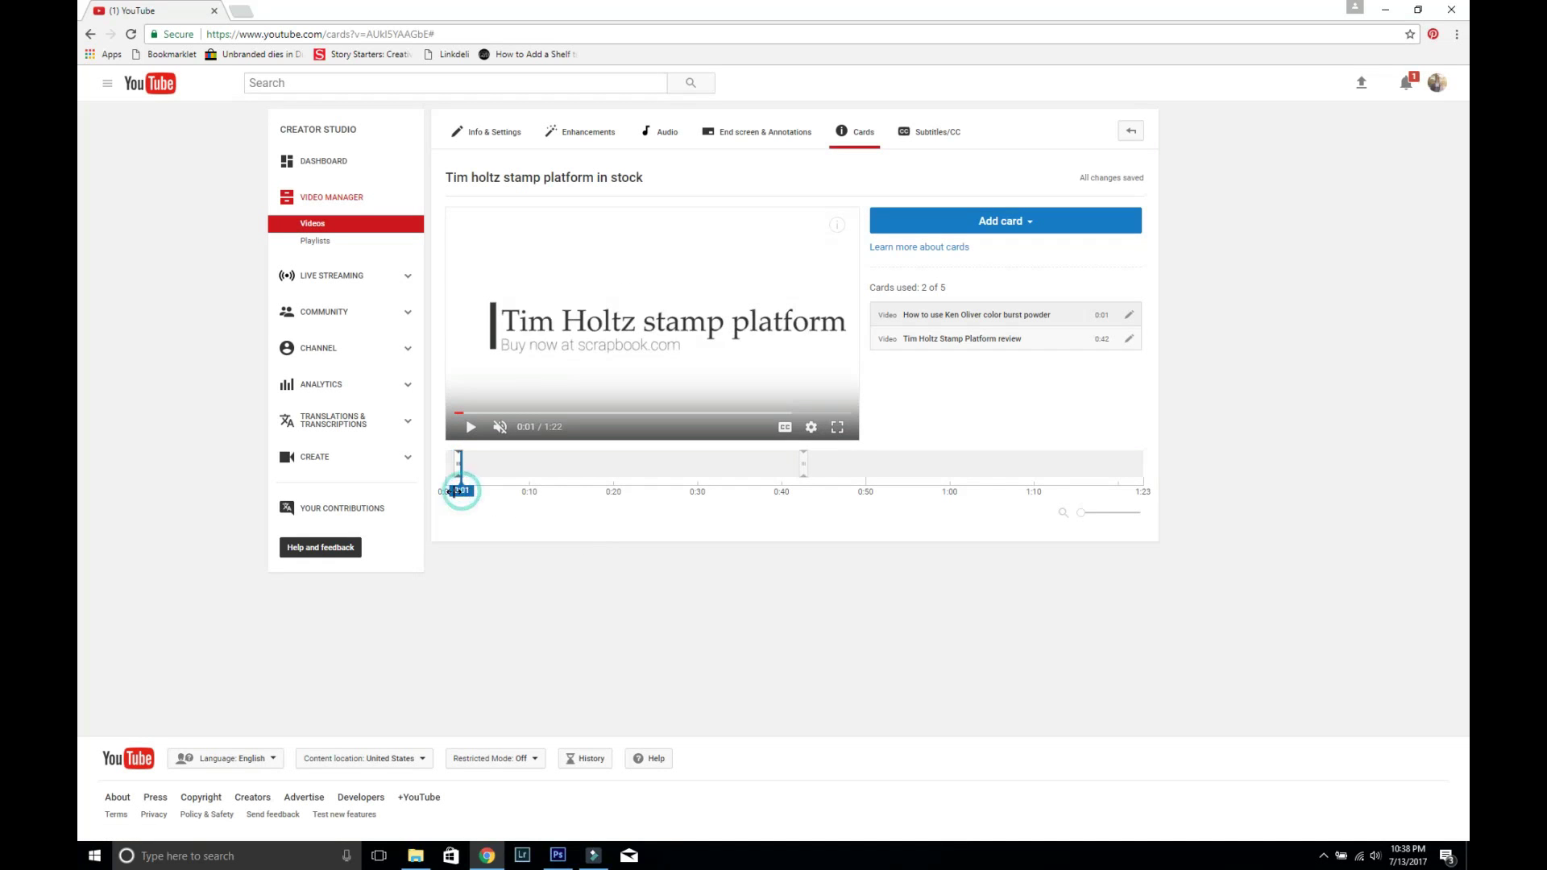
Preview the video from 0:00 to 0:05 to see the Ken Oliver card teaser.
{"action": "left_click_drag", "start_coordinate": [460, 490], "coordinate": [454, 493]}
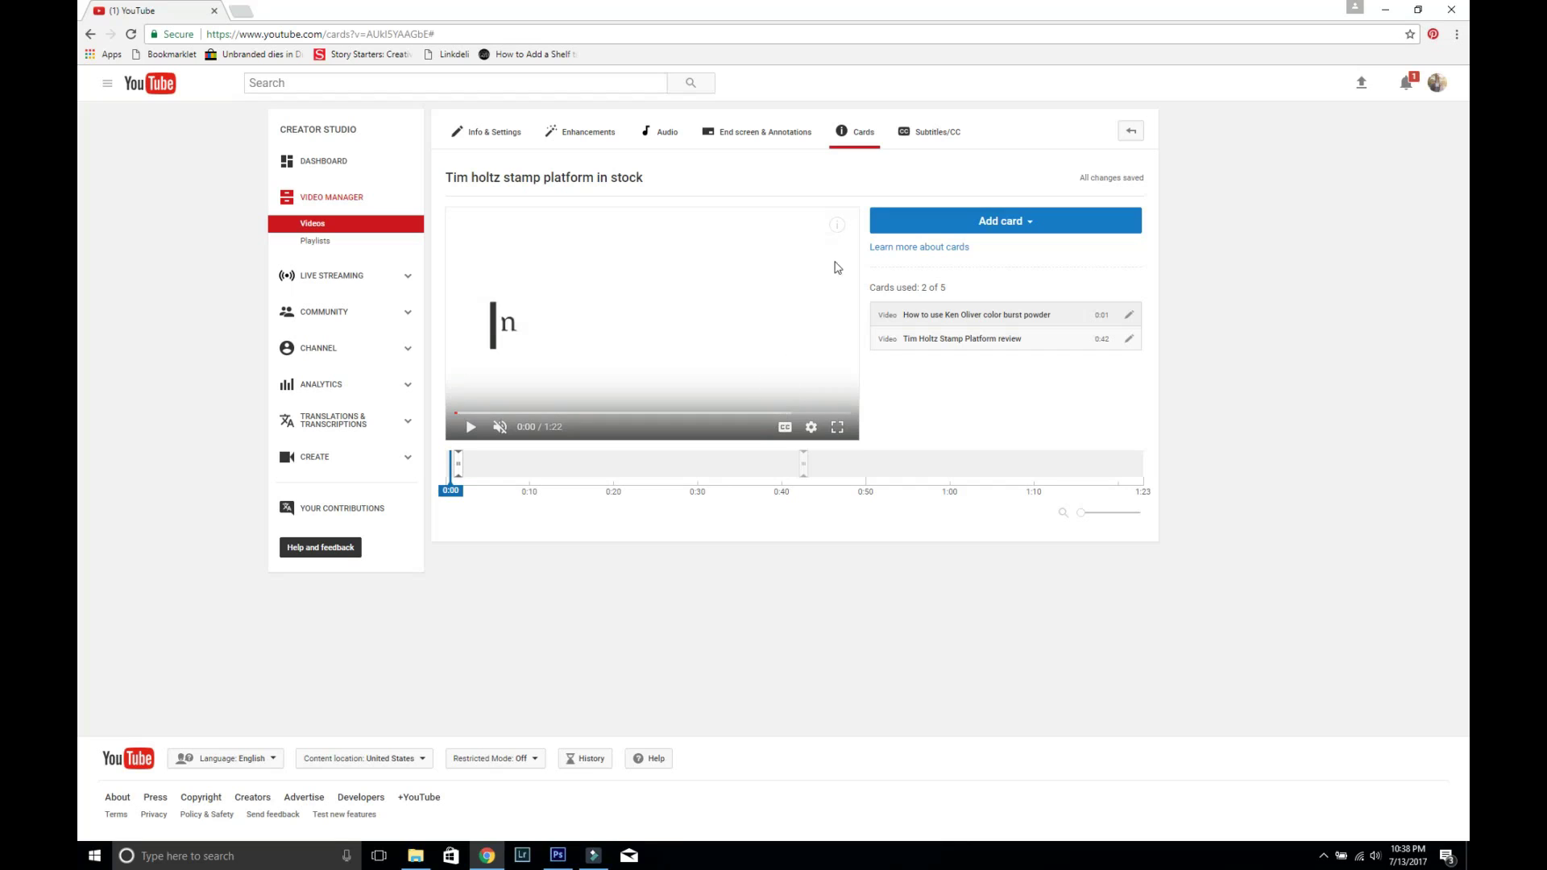
{"action": "left_click", "coordinate": [476, 431]}
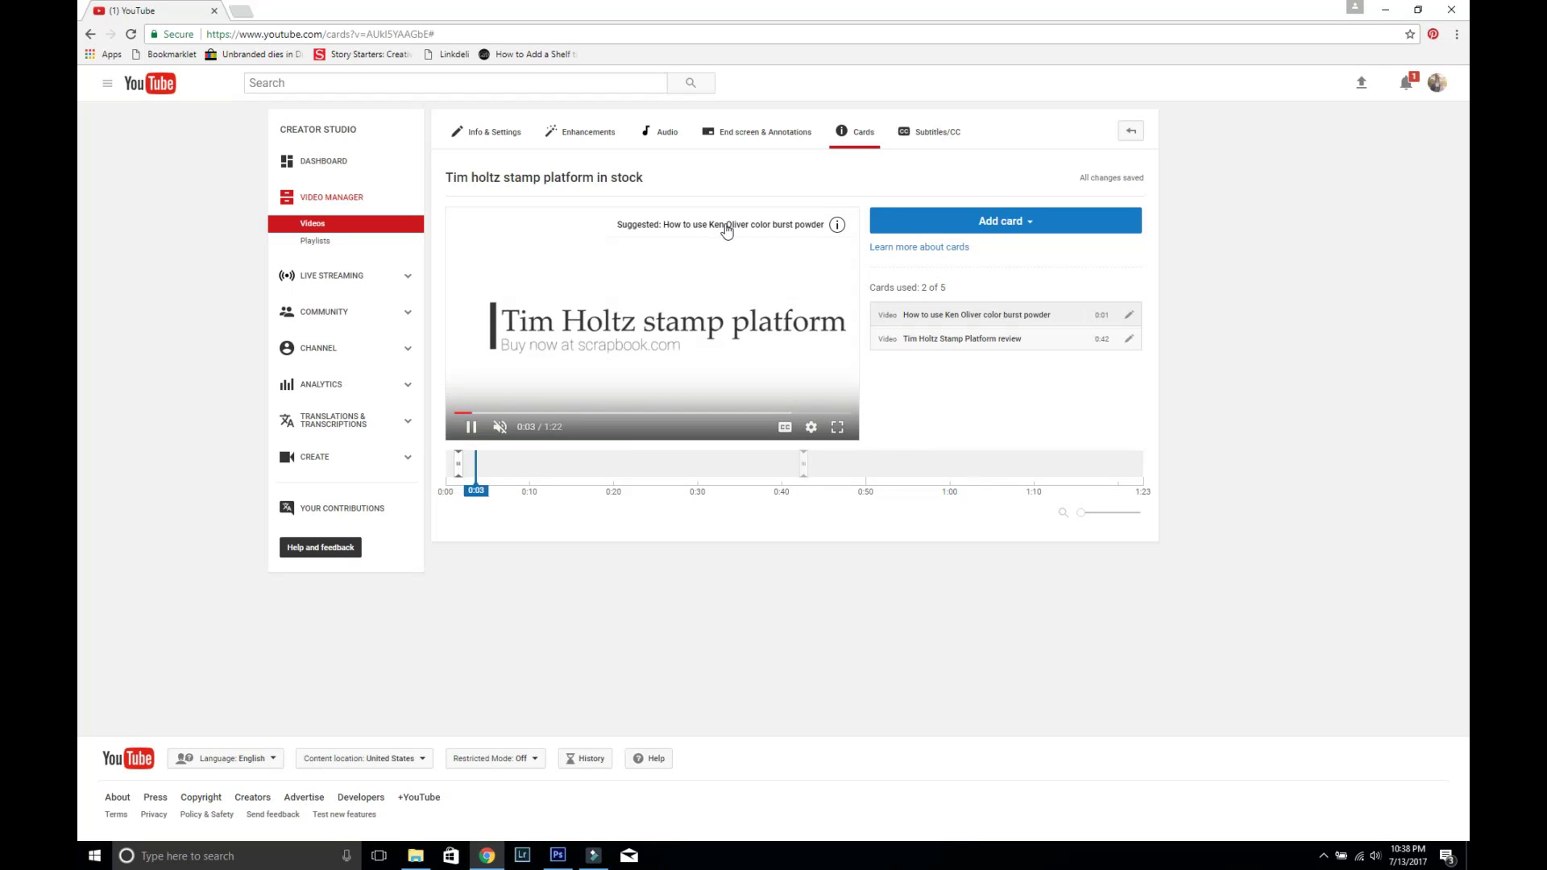
{"action": "left_click", "coordinate": [472, 428]}
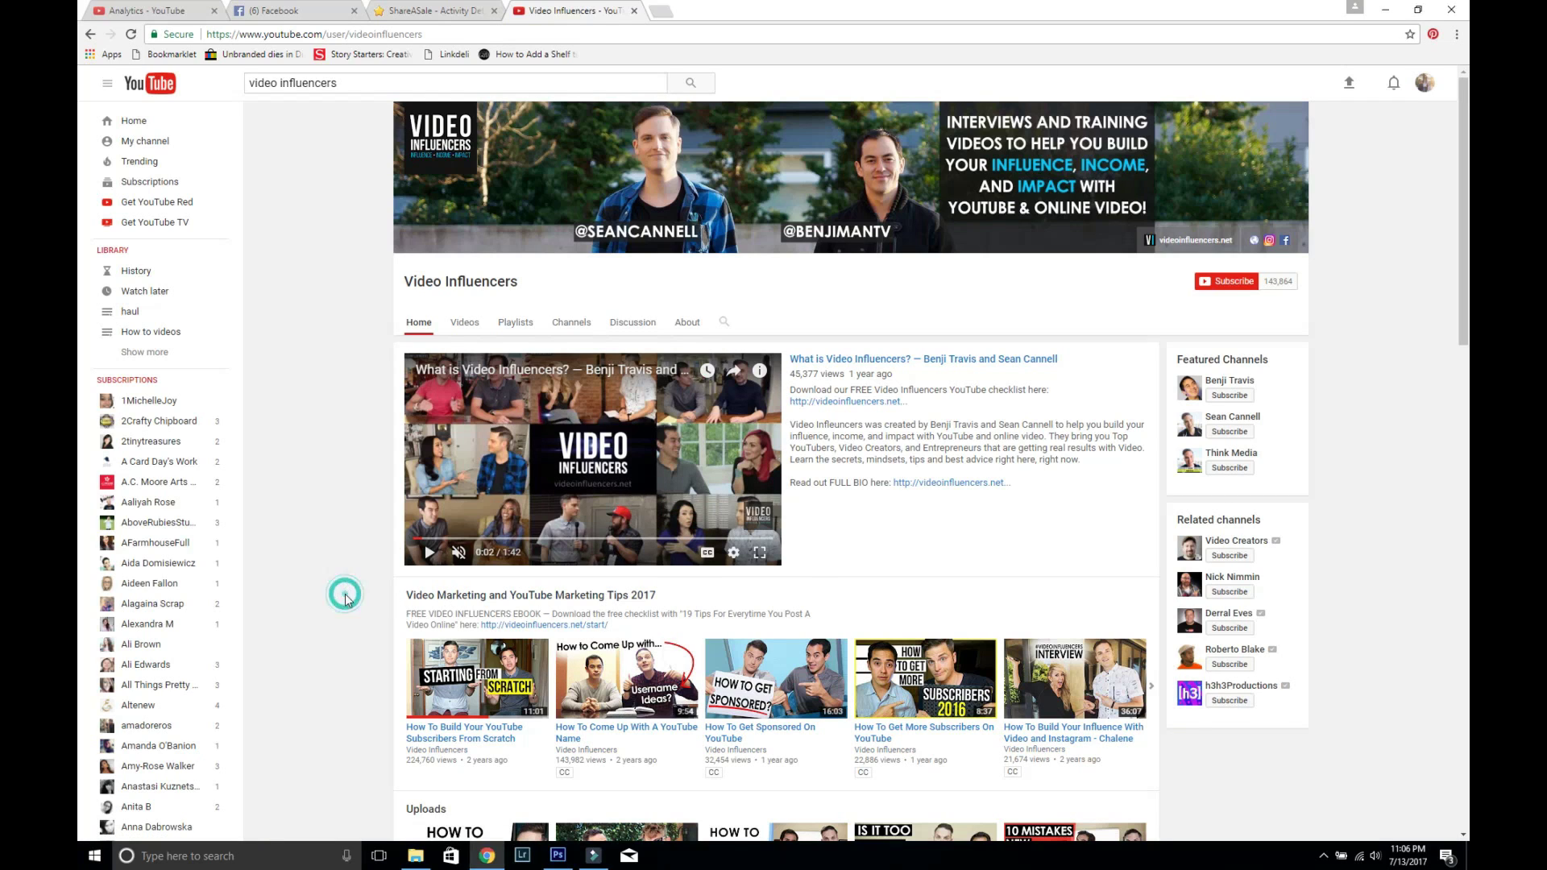
{"action": "scroll", "coordinate": [357, 600], "scroll_direction": "down", "scroll_amount": 4}
{"action": "scroll", "coordinate": [356, 600], "scroll_direction": "down", "scroll_amount": 1}
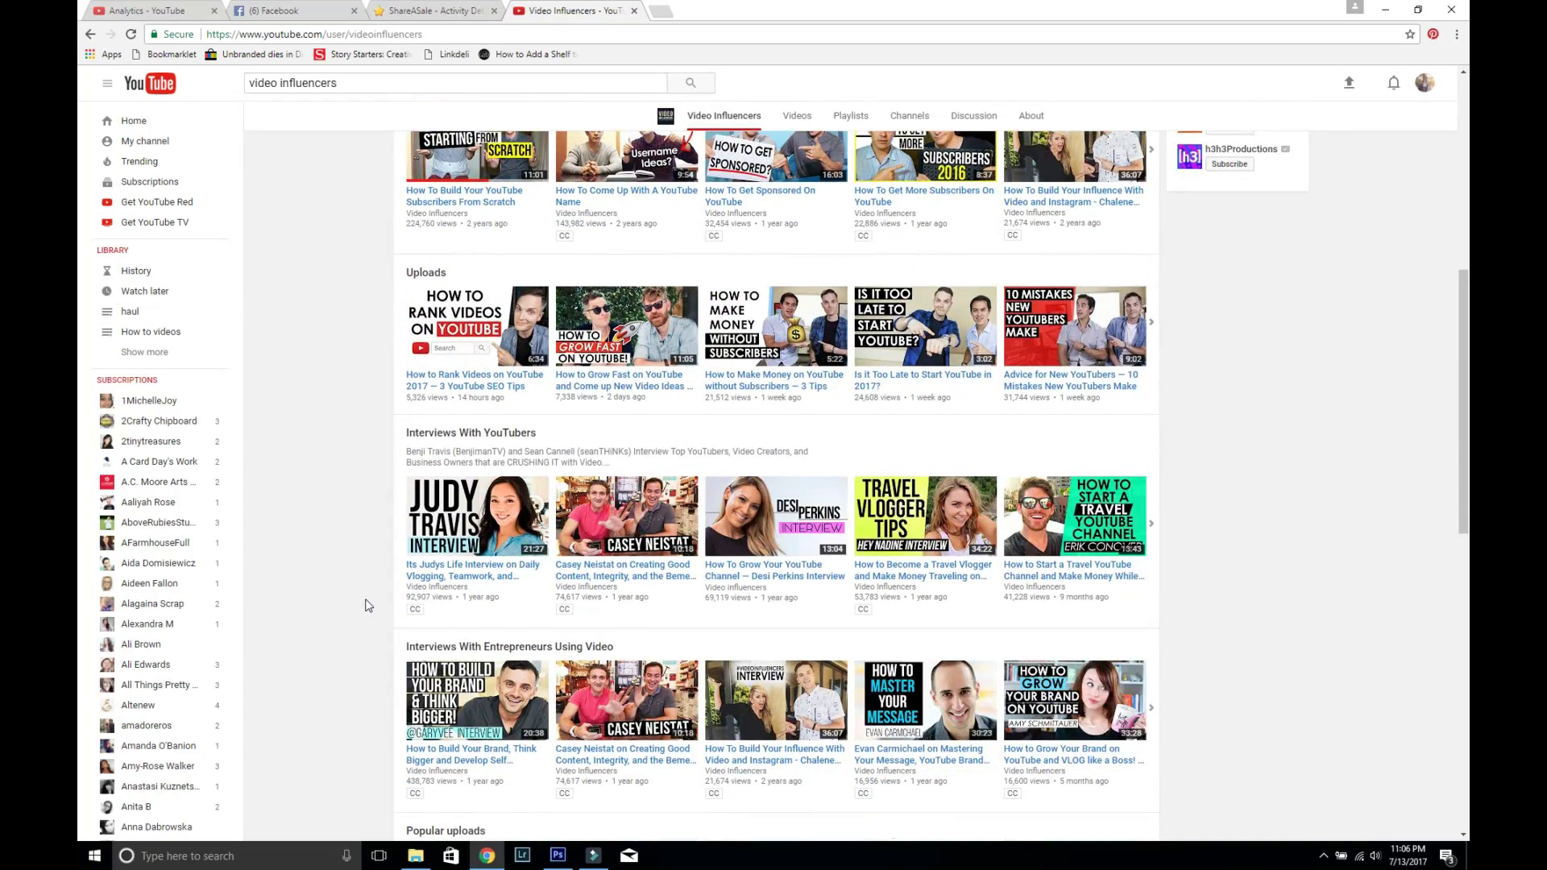
{"action": "scroll", "coordinate": [368, 605], "scroll_direction": "up", "scroll_amount": 5}
{"action": "scroll", "coordinate": [605, 593], "scroll_direction": "down", "scroll_amount": 5}
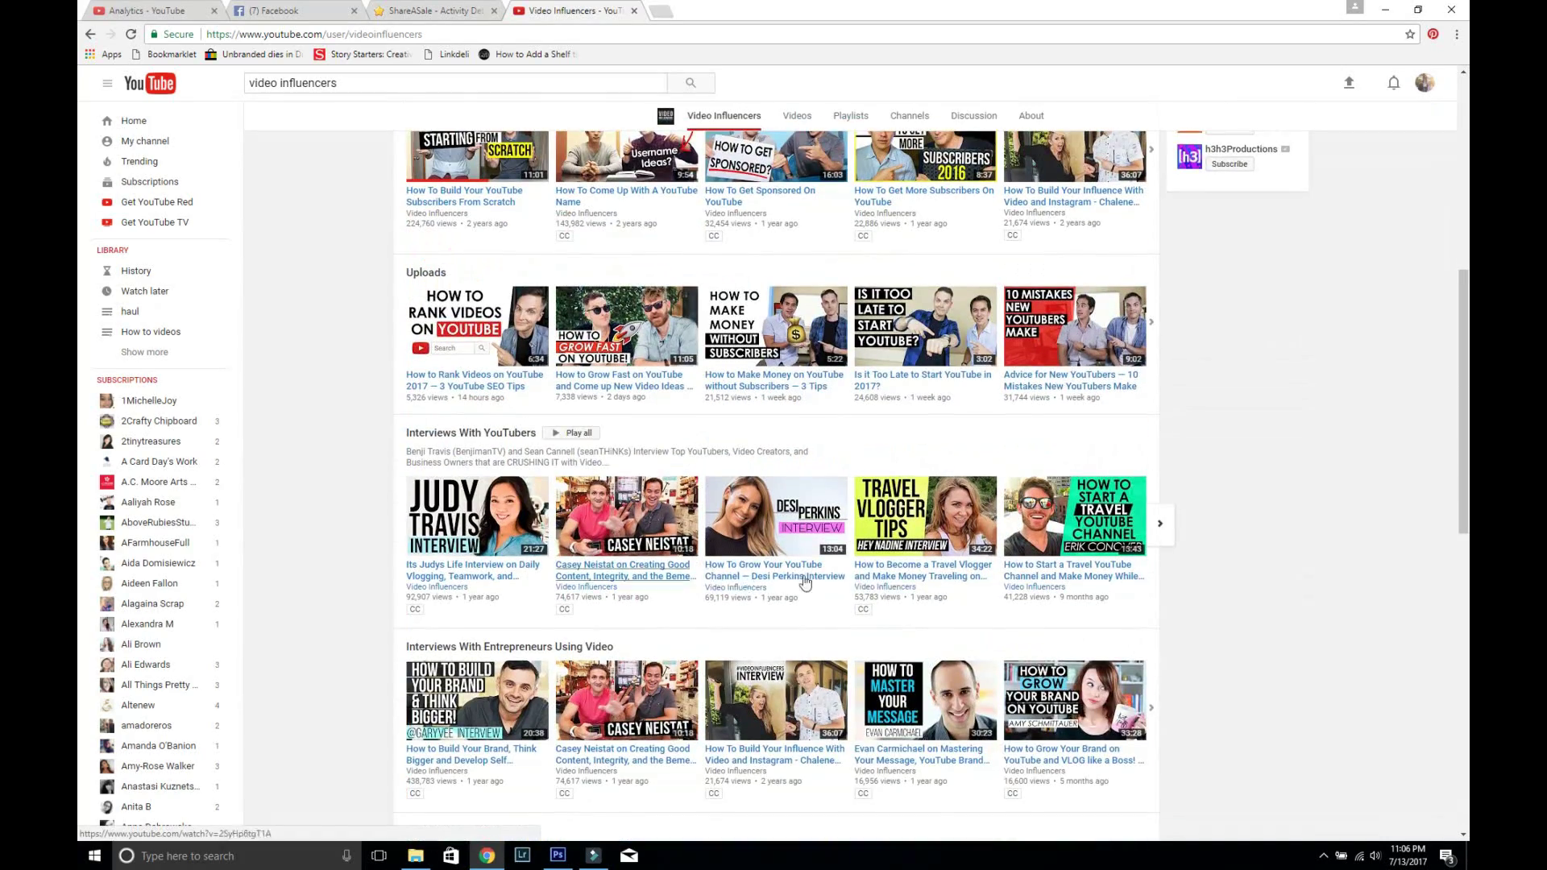
{"action": "scroll", "coordinate": [785, 588], "scroll_direction": "down", "scroll_amount": 1}
{"action": "scroll", "coordinate": [768, 595], "scroll_direction": "down", "scroll_amount": 1}
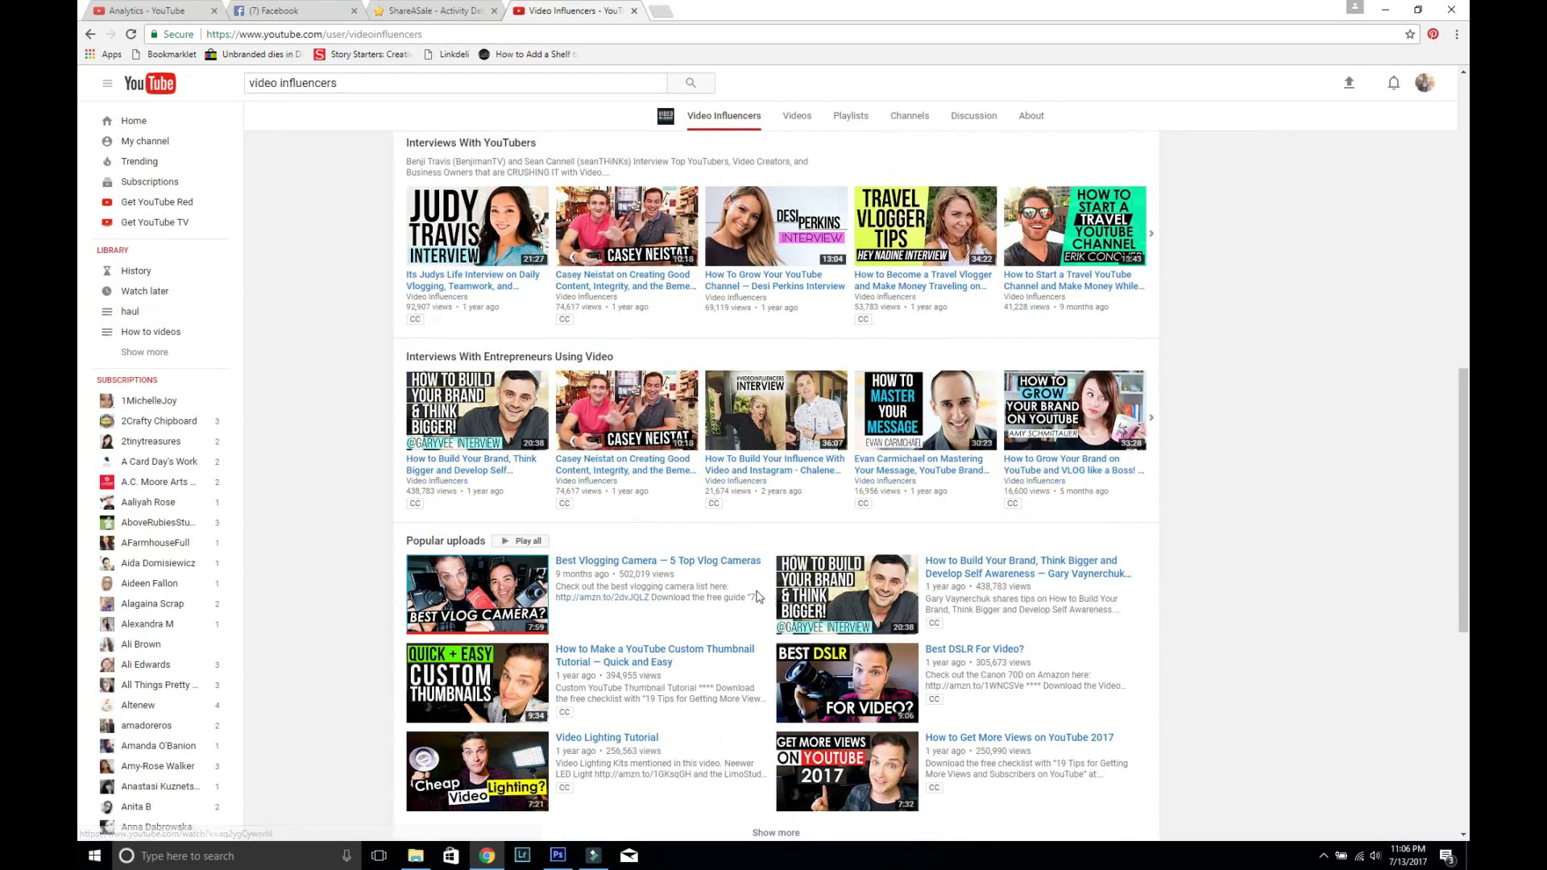
{"action": "scroll", "coordinate": [758, 598], "scroll_direction": "up", "scroll_amount": 3}
{"action": "scroll", "coordinate": [857, 582], "scroll_direction": "up", "scroll_amount": 5}
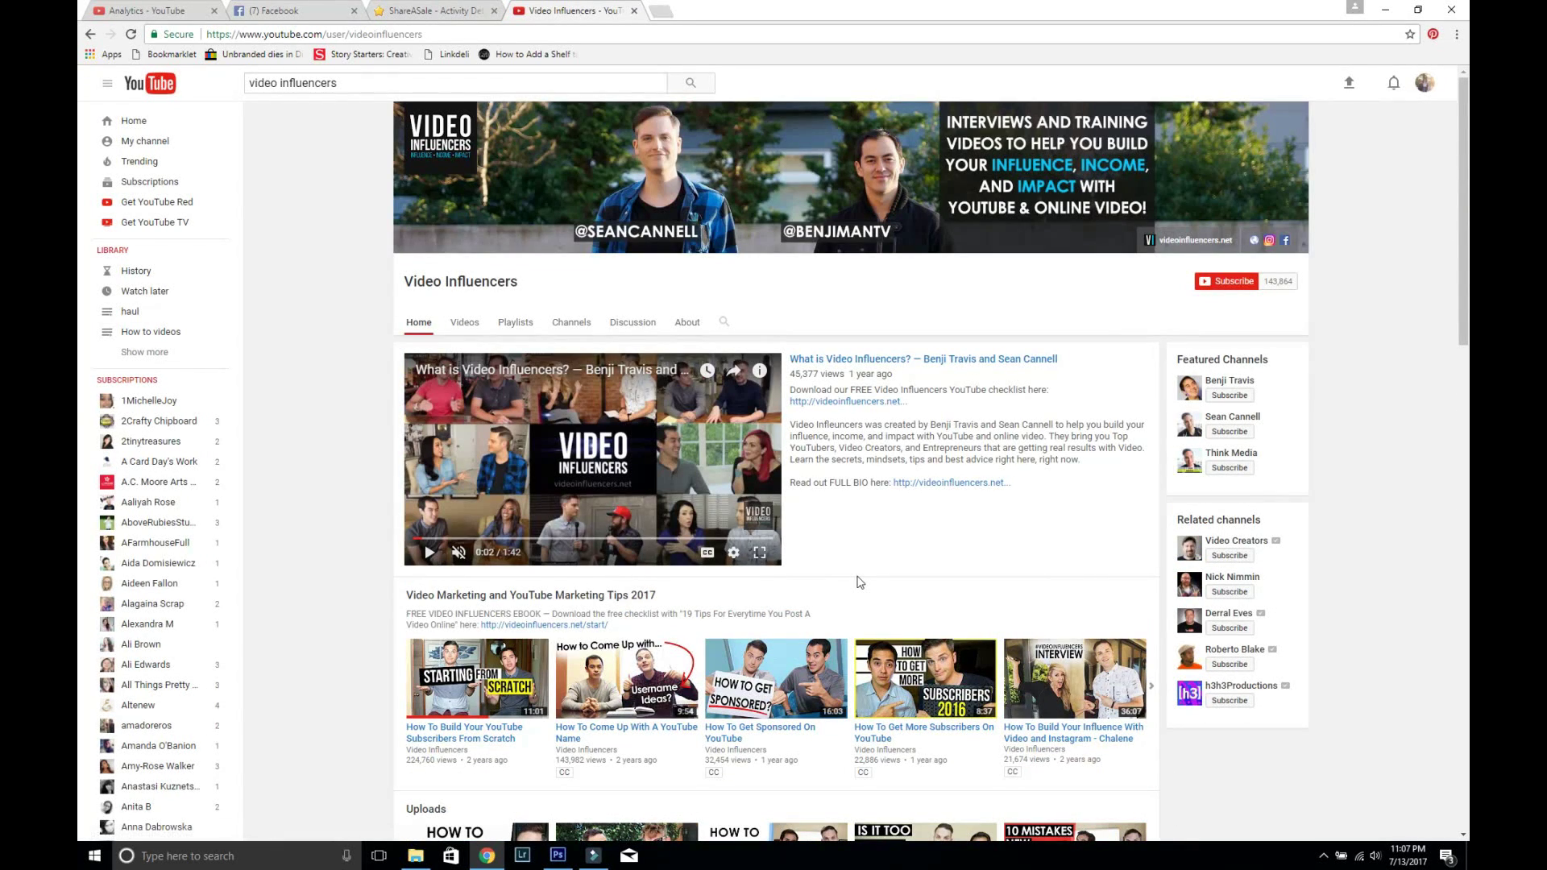